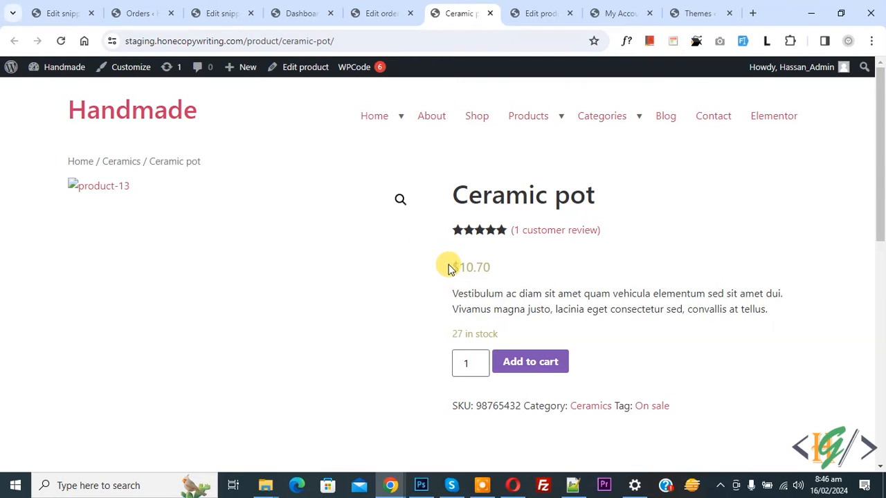
Review the Ceramic pot's SKU 98765432 on its product and inventory pages, then the order item's SKU.
triple_click(469, 407)
left_click(468, 407)
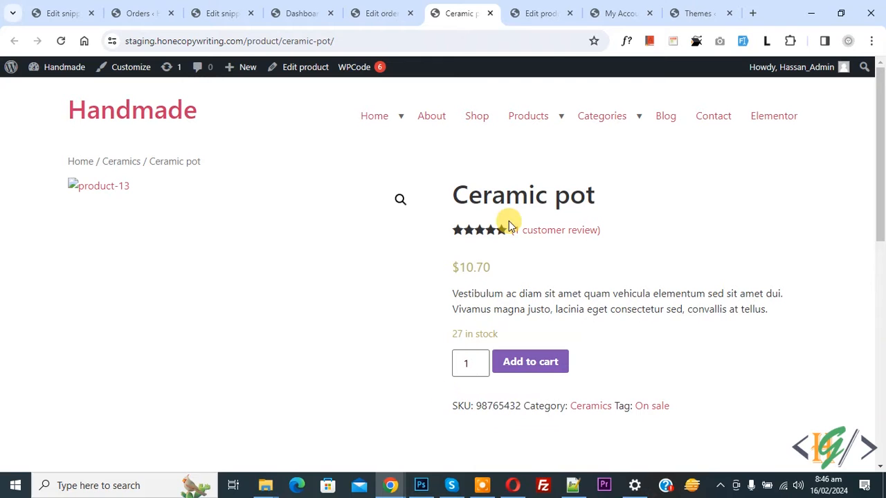
left_click(541, 13)
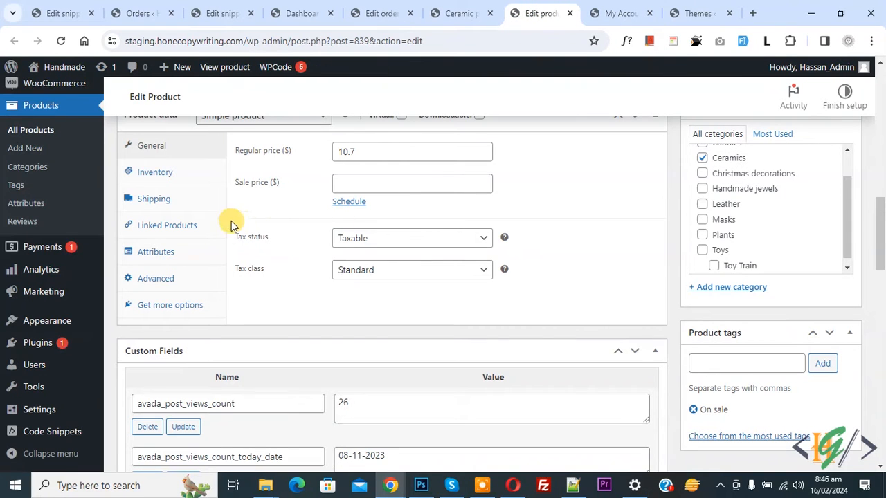
left_click(158, 178)
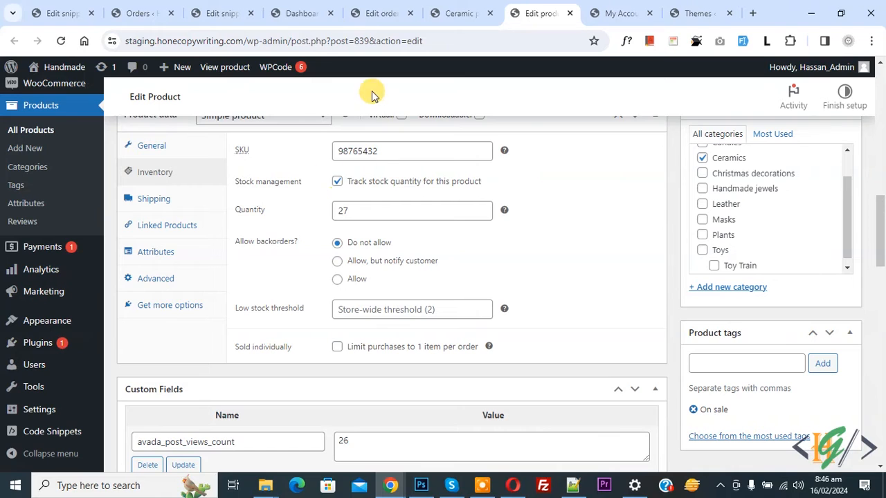
left_click(383, 6)
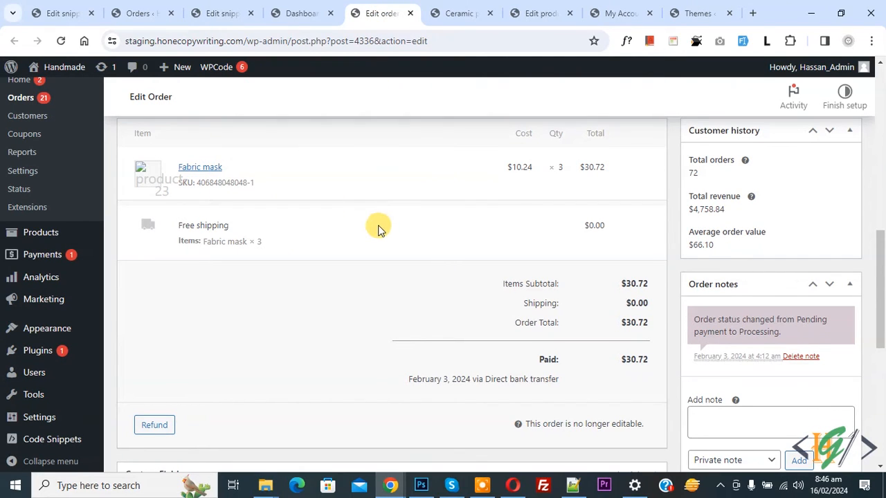
Confirm the WPCode plugin shows Active in Add New Plugin, then go to Code Snippets > Add Snippet.
left_click(297, 13)
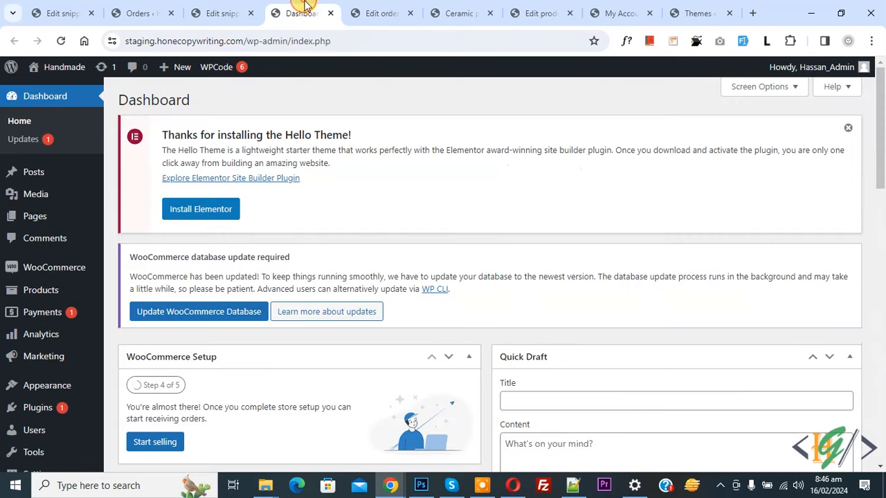
scroll(149, 155, "down", 2)
mouse_move(37, 343)
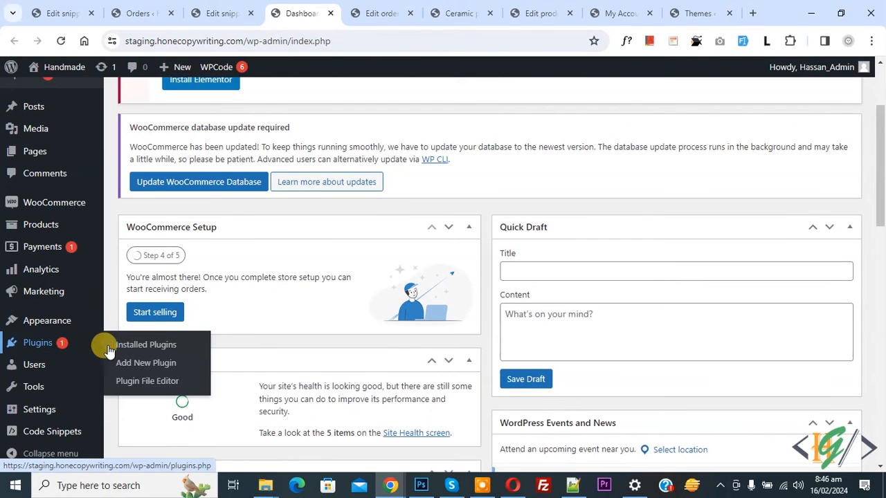
left_click(165, 364)
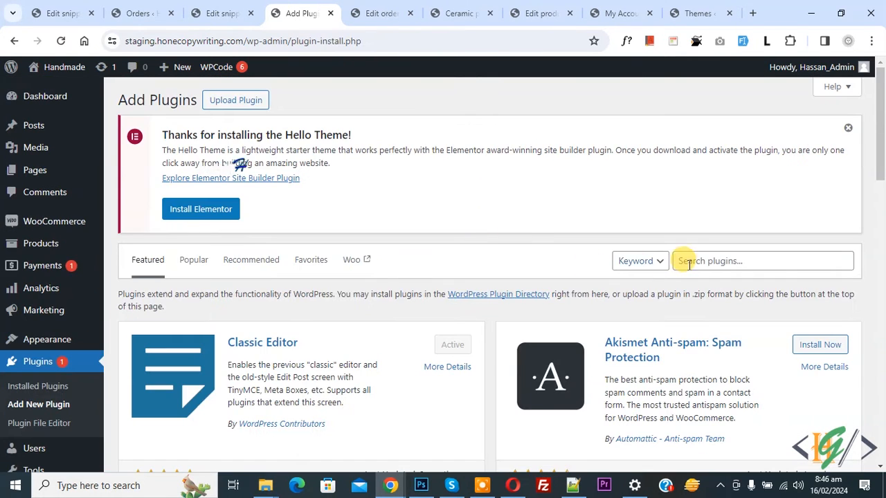
left_click(714, 261)
type("w")
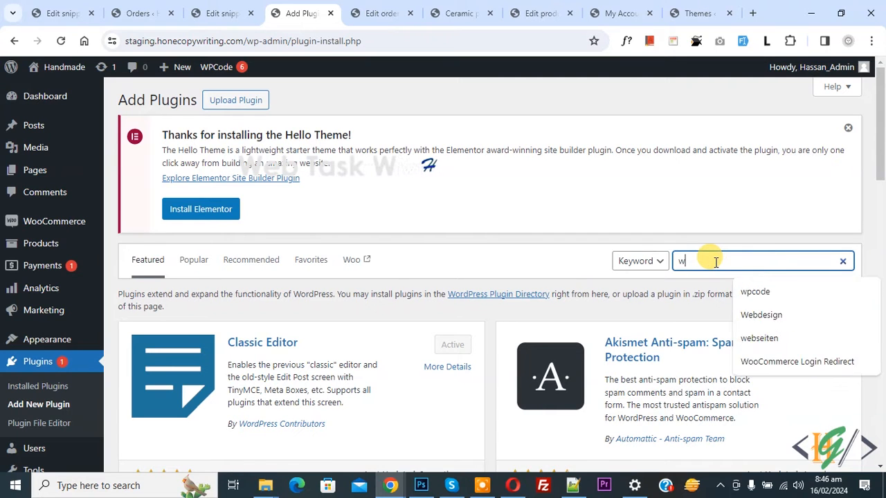
type("pcode")
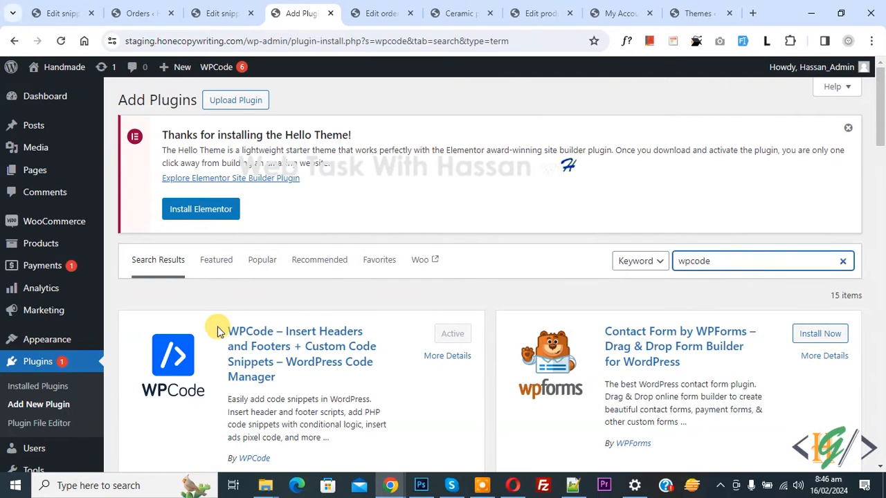
scroll(221, 284, "down", 1)
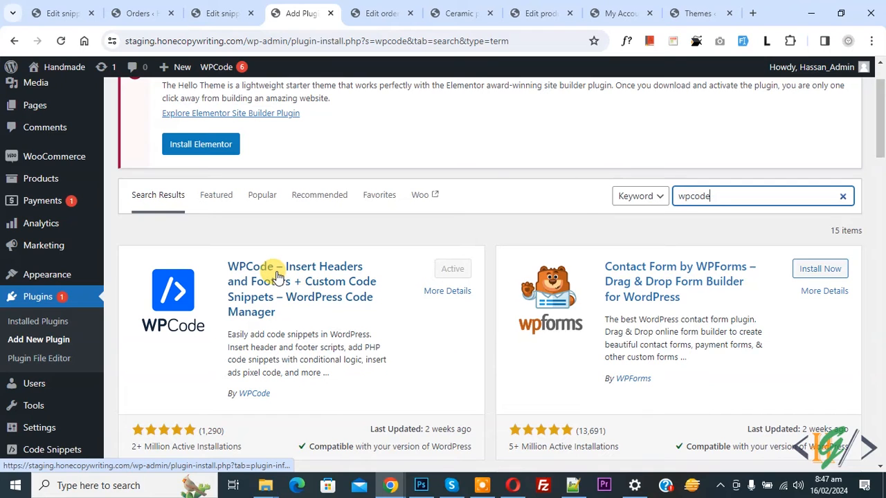
scroll(280, 276, "down", 2)
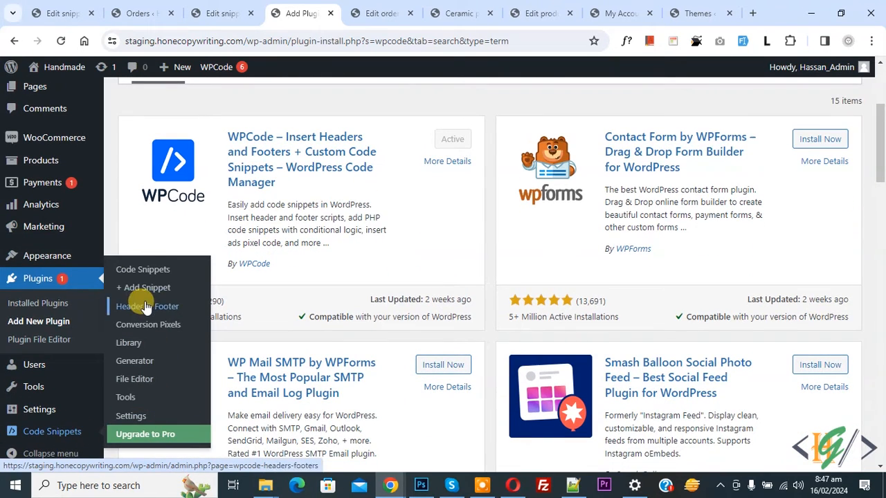
left_click(153, 290)
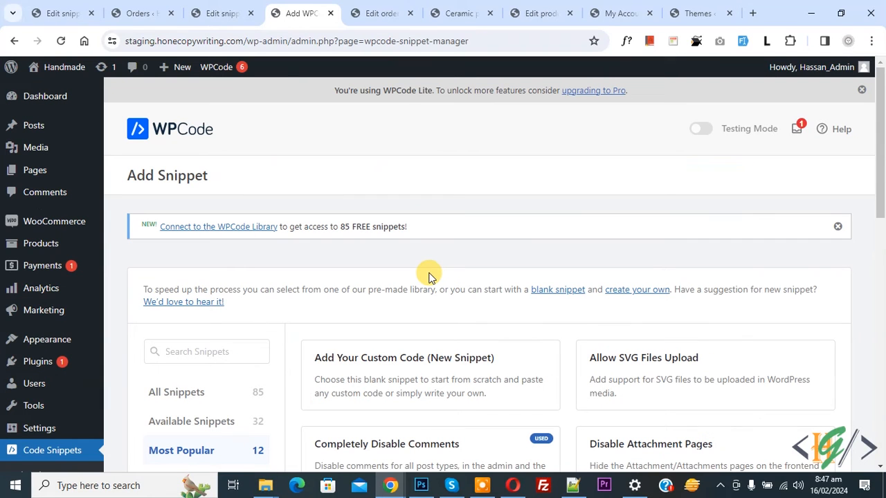
mouse_move(429, 373)
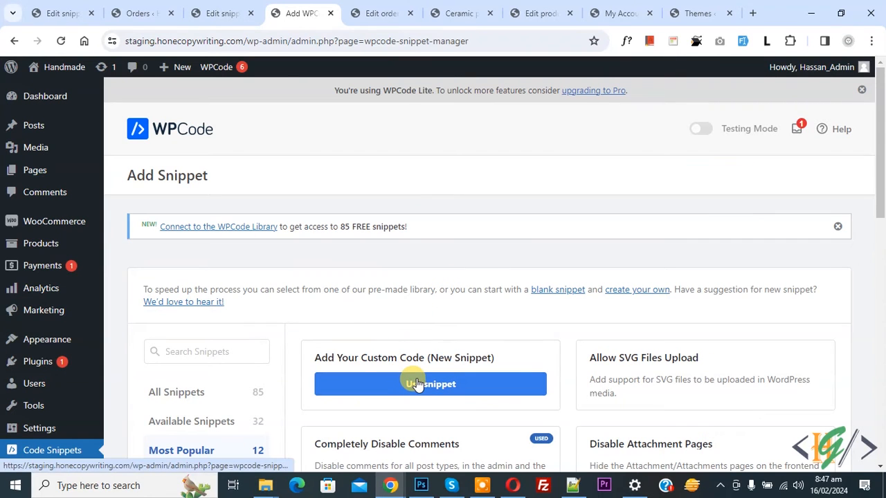
Start a blank Add Your Custom Code snippet and set its code type to PHP Snippet.
left_click(415, 391)
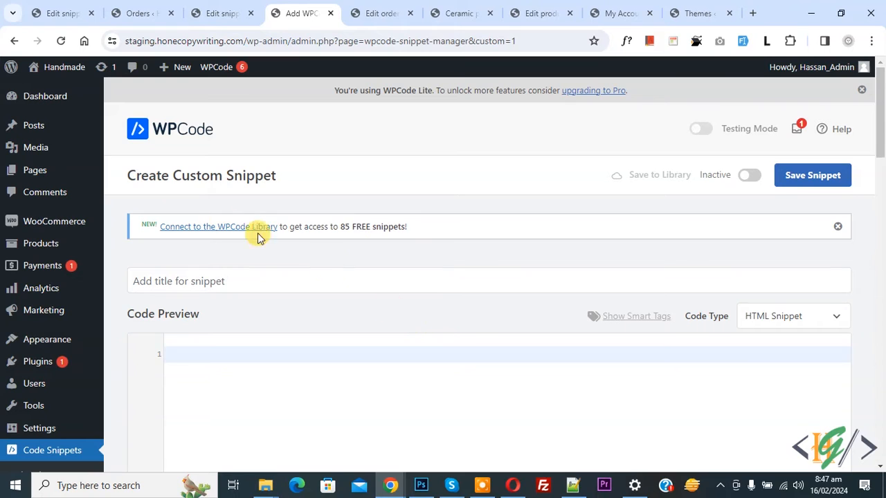
left_click_drag(133, 175, 311, 181)
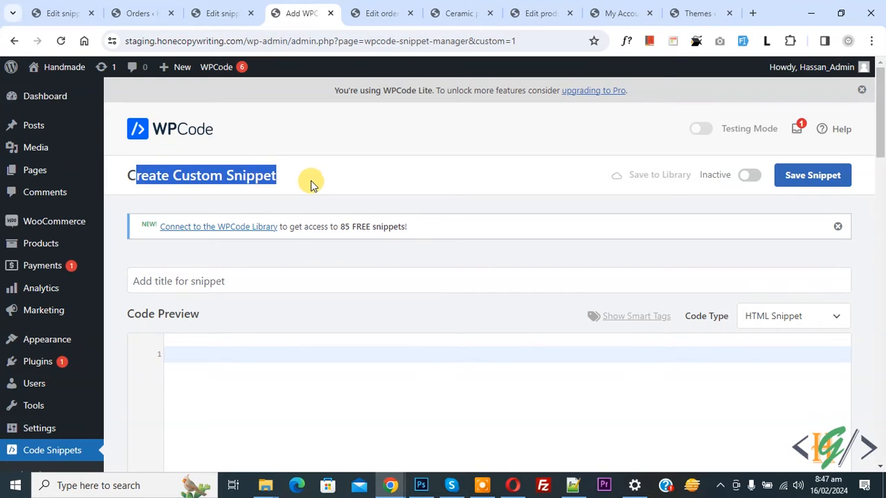
left_click(311, 182)
scroll(269, 152, "down", 1)
scroll(269, 153, "down", 1)
scroll(268, 159, "down", 1)
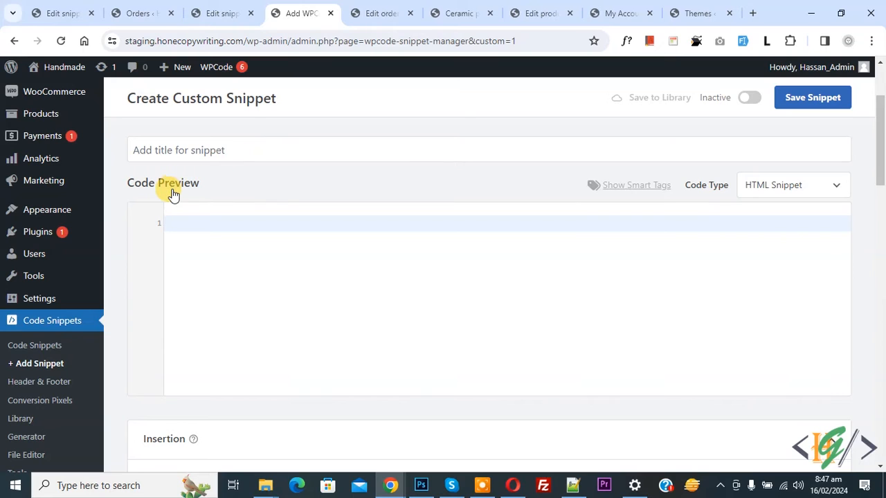
left_click(796, 194)
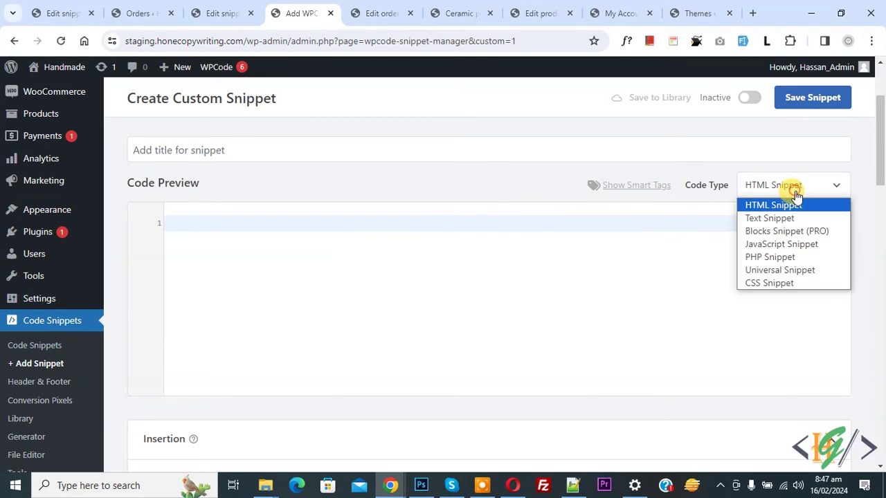
left_click(781, 263)
left_click(195, 242)
key("ctrl+v")
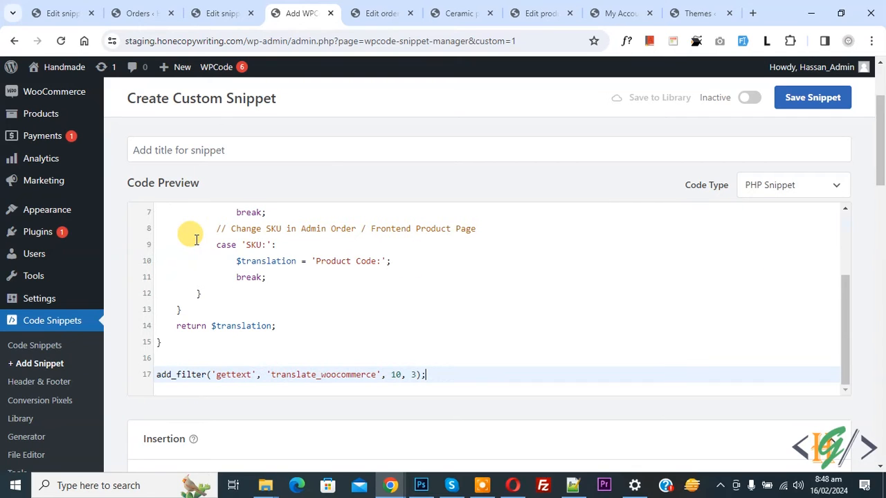
left_click_drag(434, 375, 156, 374)
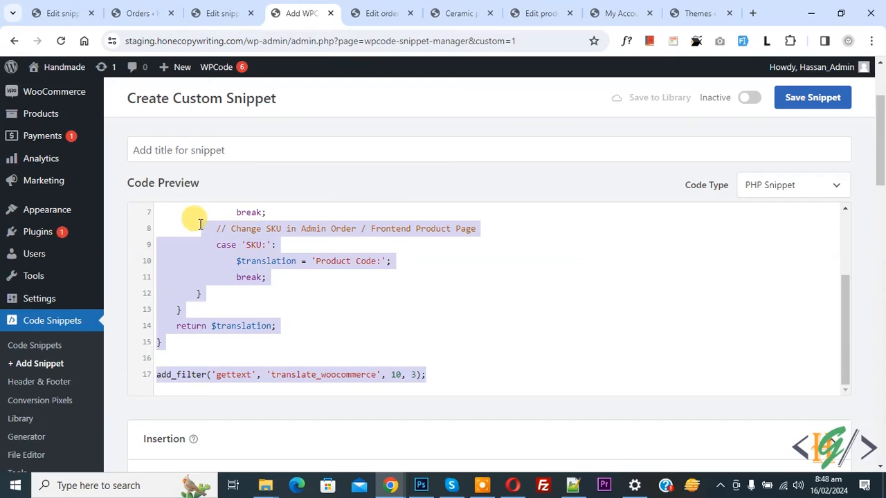
left_click_drag(215, 338, 179, 181)
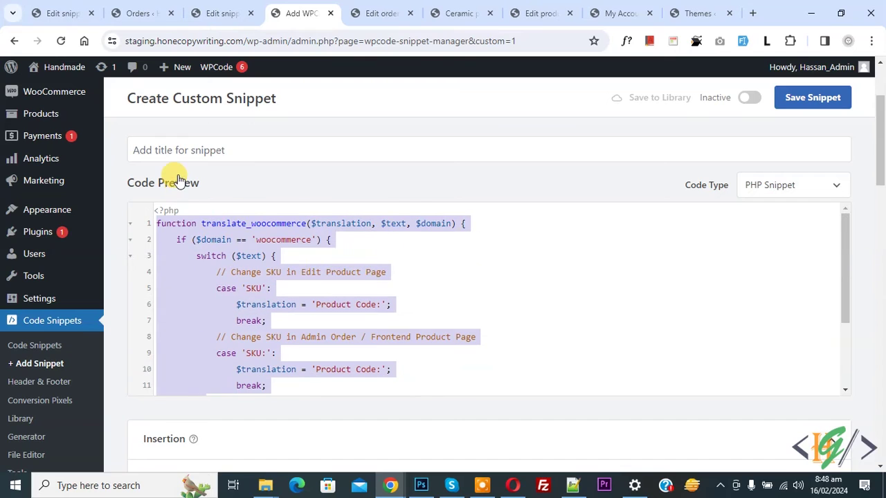
left_click(220, 291)
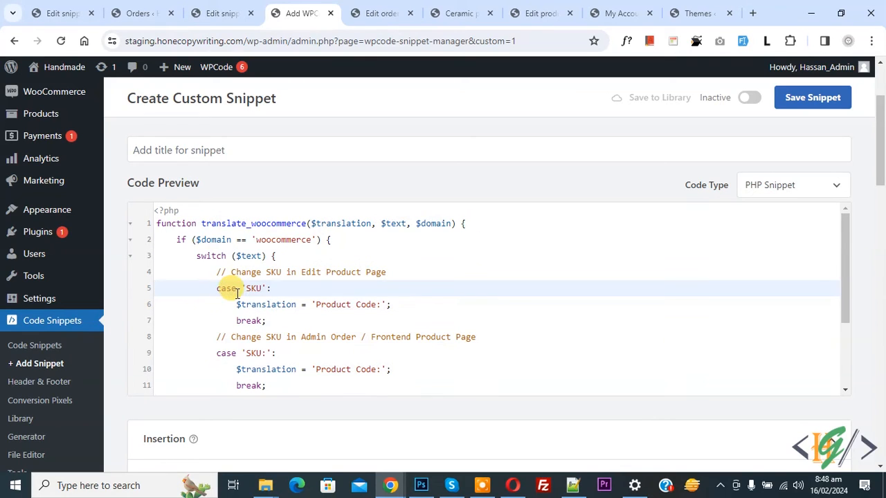
double_click(239, 289)
left_click(315, 308)
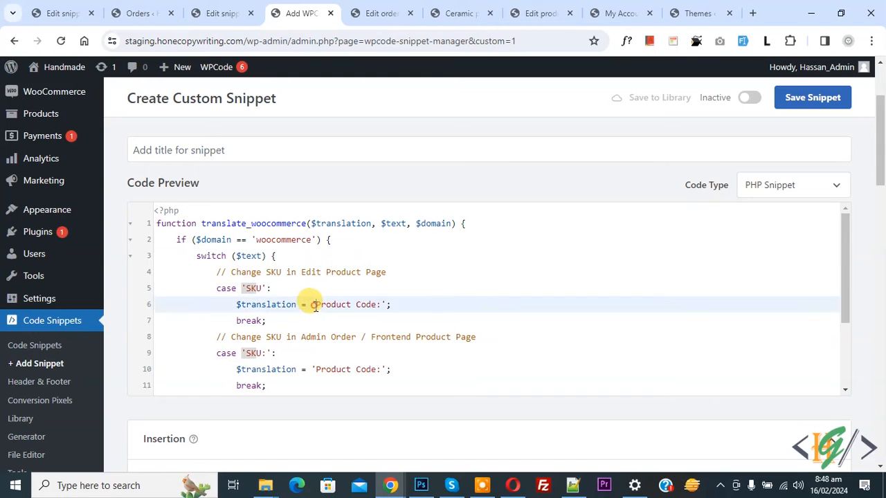
left_click_drag(315, 307, 389, 306)
left_click(324, 370)
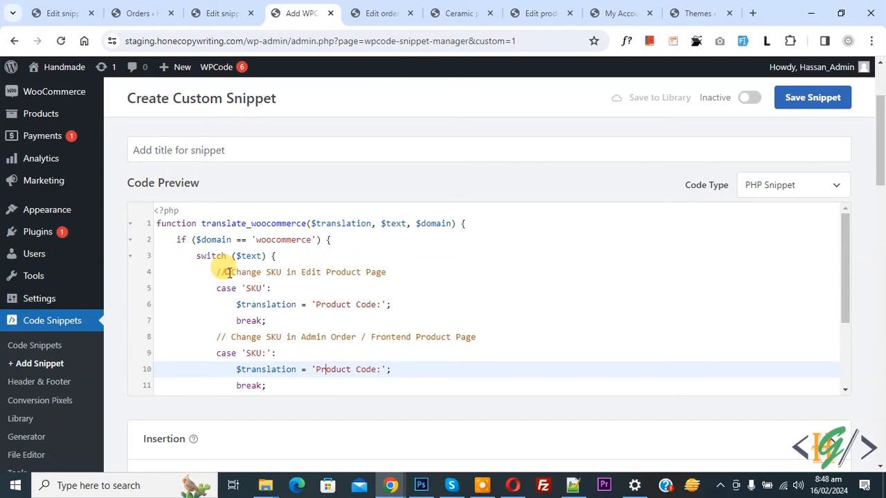
left_click_drag(230, 272, 376, 275)
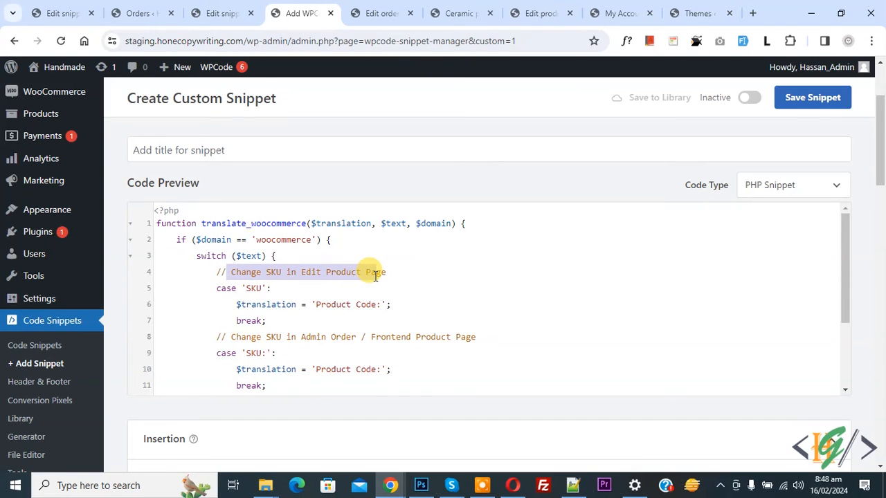
left_click_drag(230, 338, 291, 344)
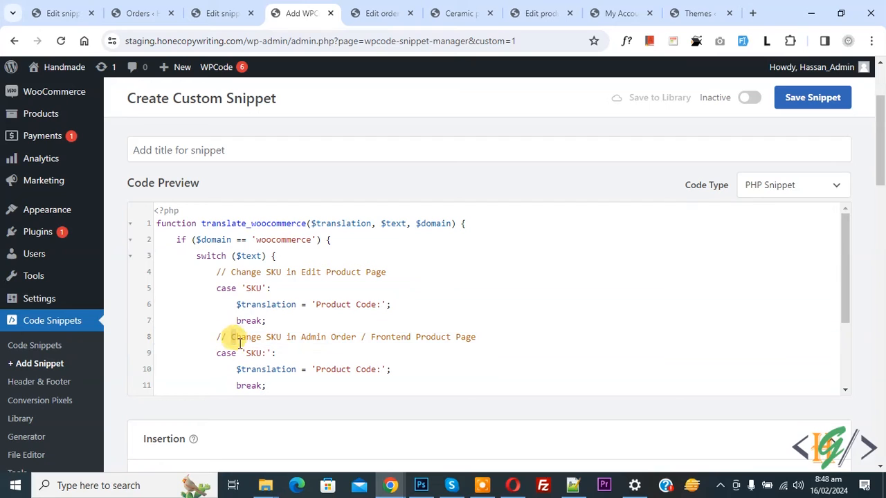
left_click_drag(291, 343, 438, 343)
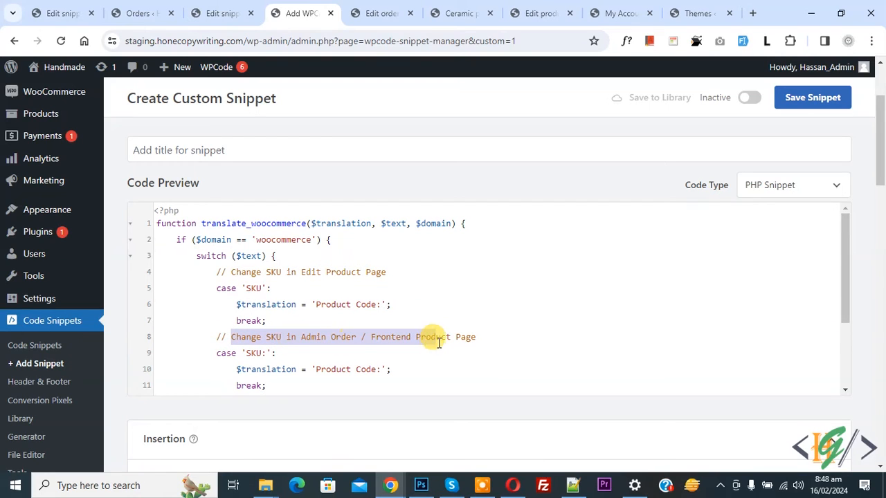
left_click(315, 368)
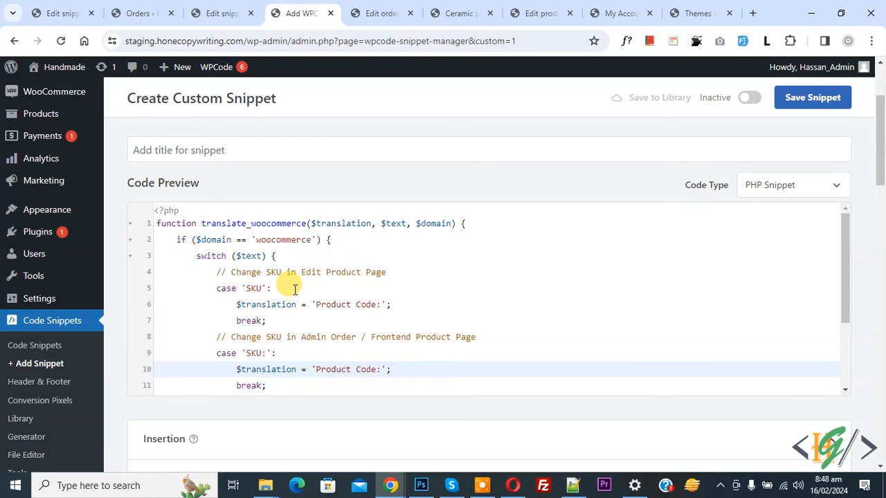
scroll(546, 275, "down", 1)
left_click_drag(879, 172, 865, 232)
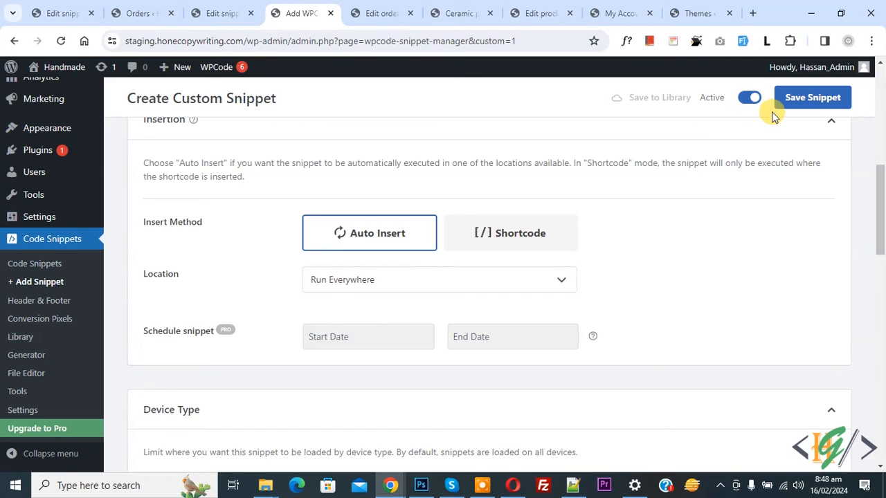
Save the active snippet and confirm the 'Snippet created & Saved.' notice.
left_click(813, 97)
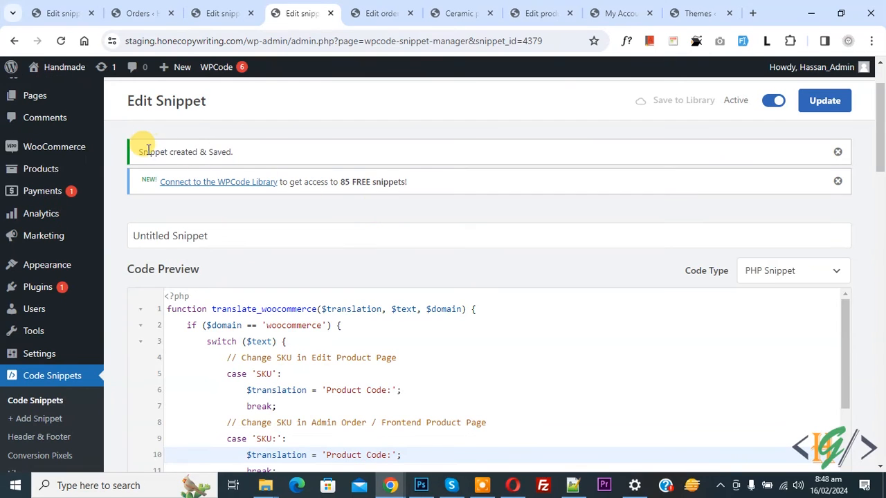
left_click_drag(136, 149, 243, 149)
left_click(298, 182)
scroll(359, 287, "down", 1)
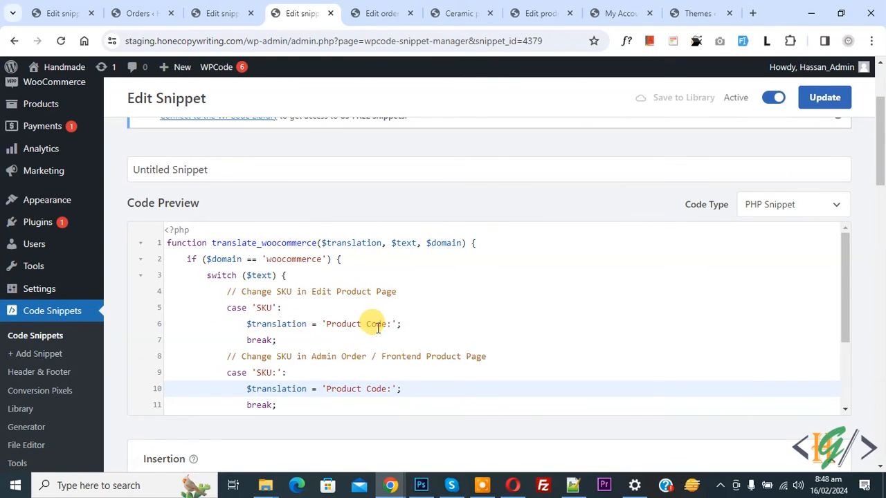
left_click(457, 13)
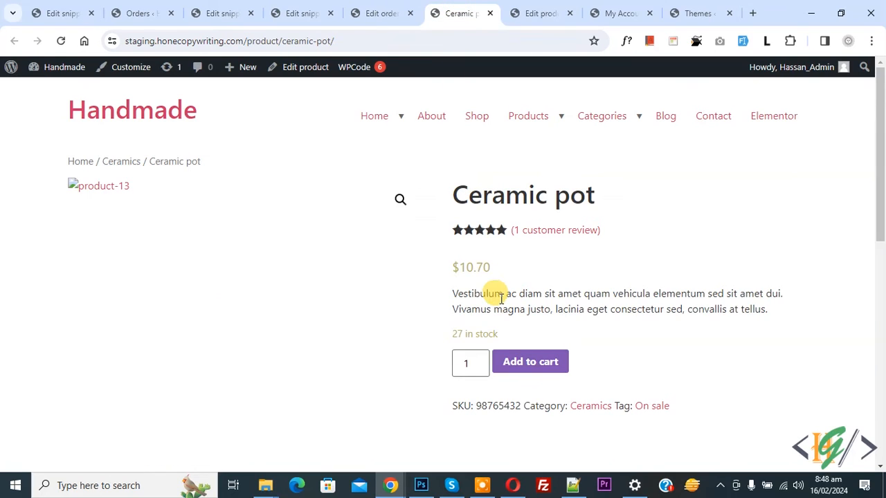
Reload the Ceramic pot page to see 'Product Code: 98765432' replacing the SKU label.
left_click(61, 41)
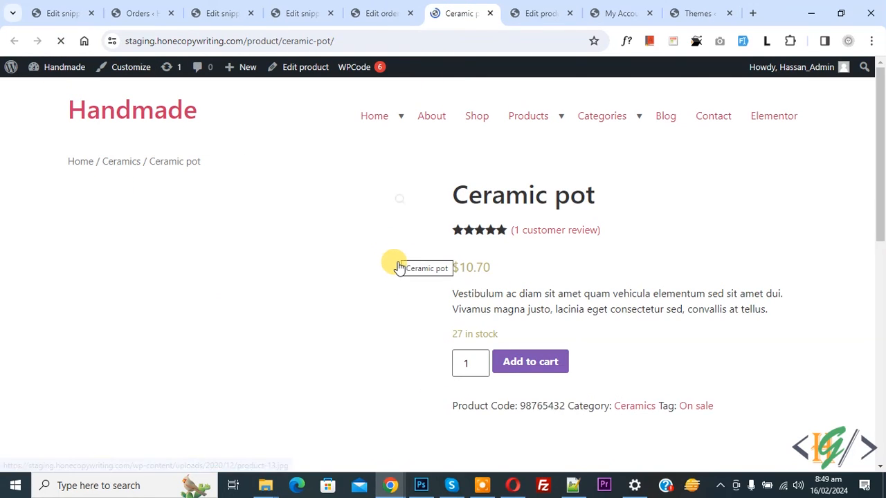
left_click_drag(453, 405, 516, 412)
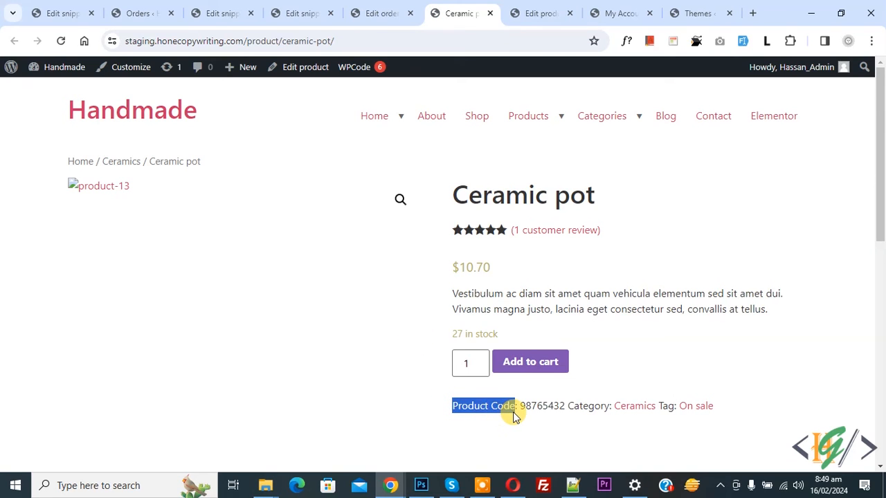
Reload the Edit product page and check Inventory now reads Product Code.
left_click(540, 13)
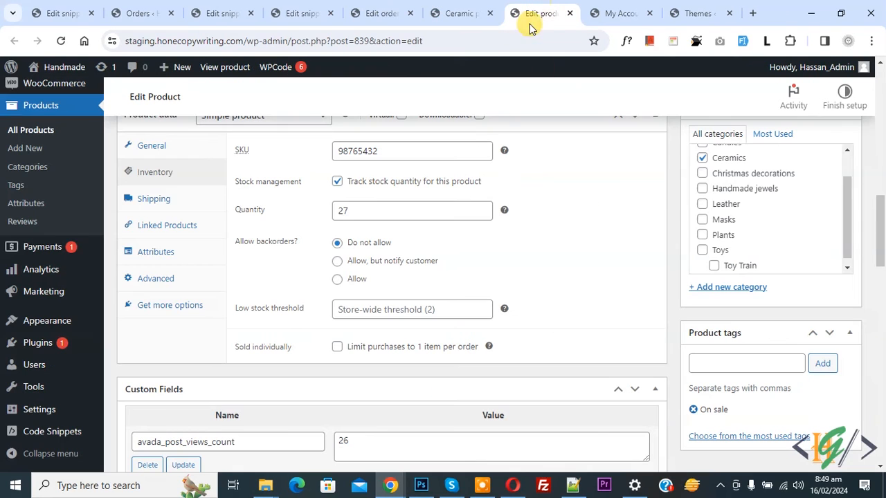
left_click(62, 42)
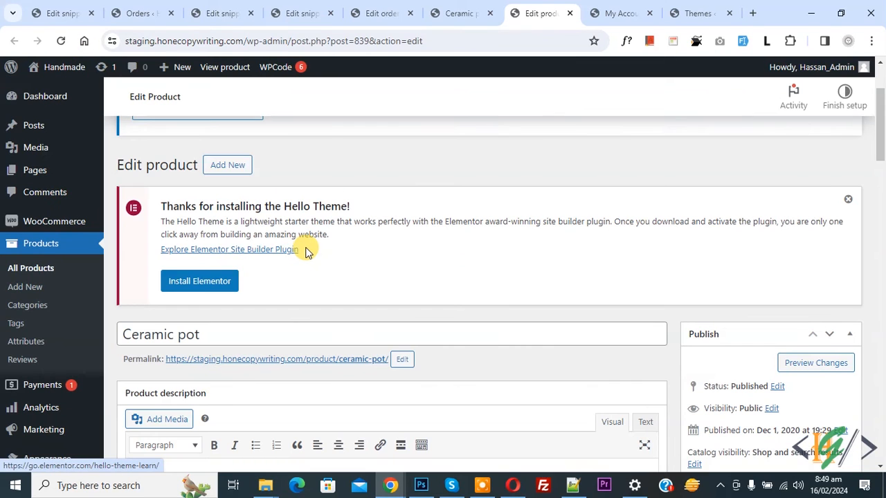
scroll(304, 246, "down", 10)
left_click(149, 213)
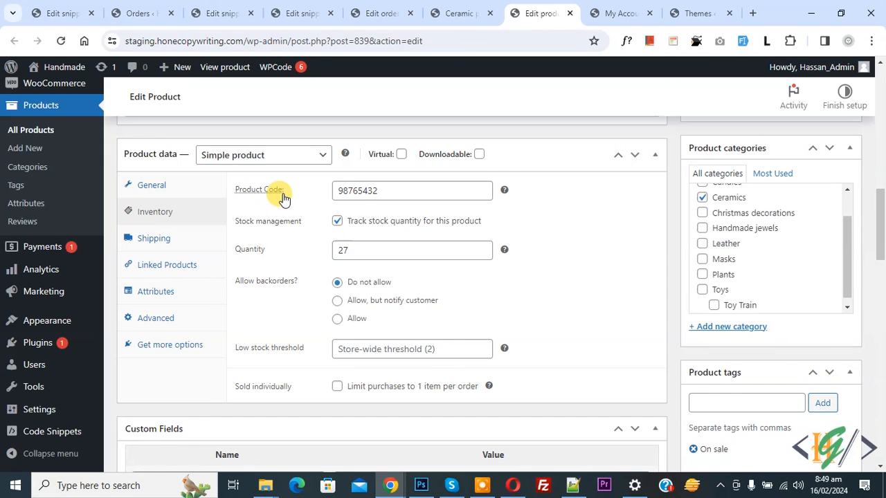
Reload the Edit order page to see Product Code on the Fabric mask item, then return to the snippet.
left_click(381, 9)
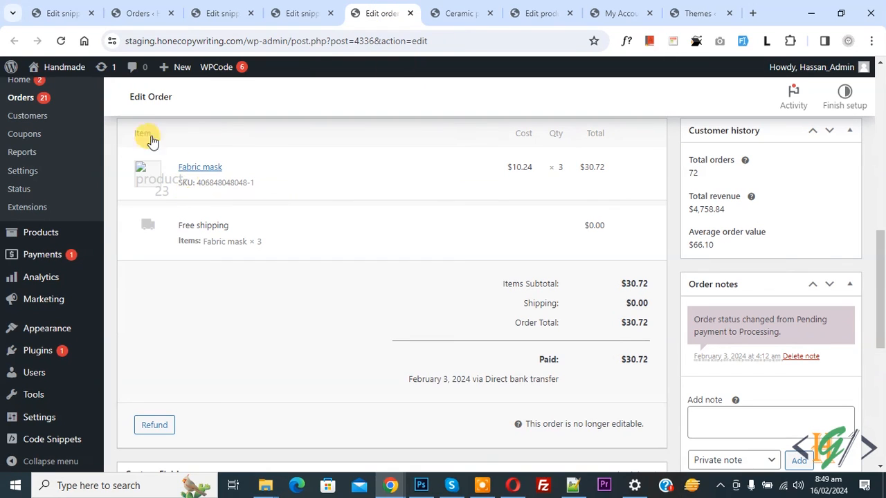
left_click(60, 41)
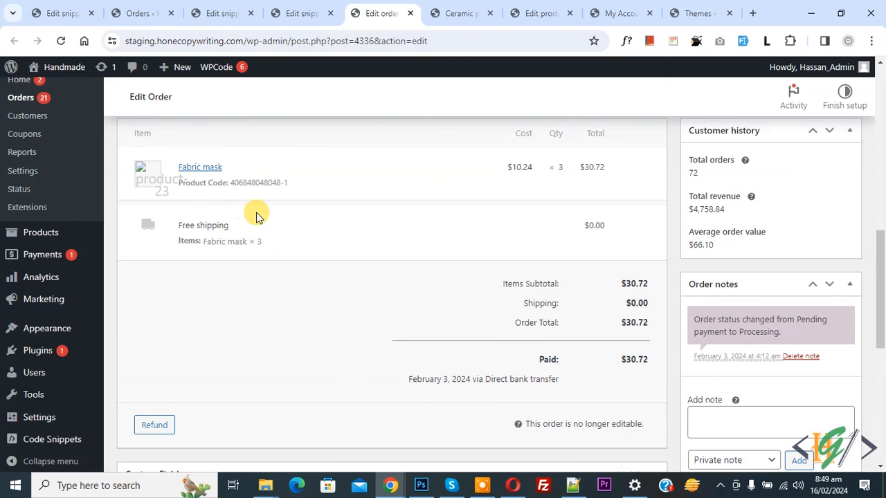
left_click(301, 13)
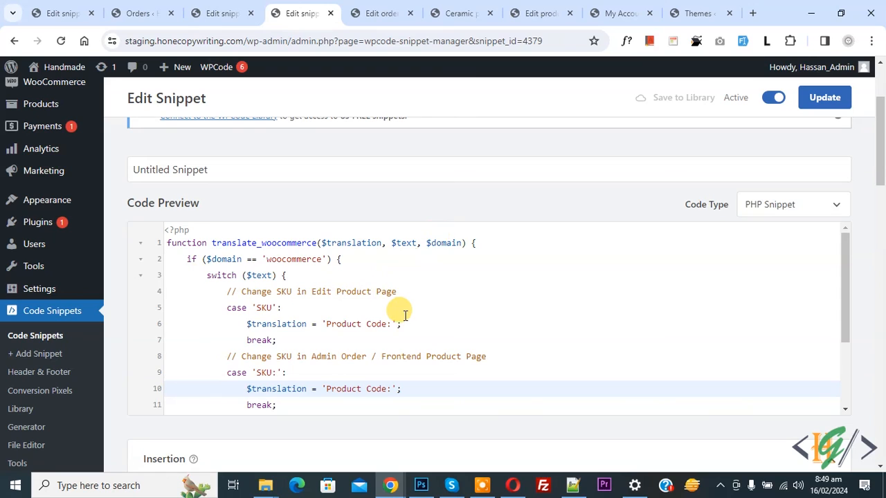
scroll(405, 315, "down", 2)
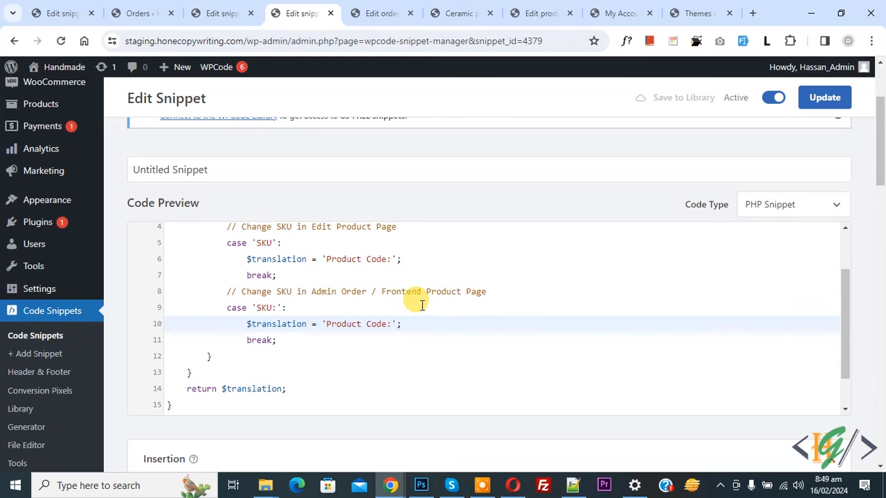